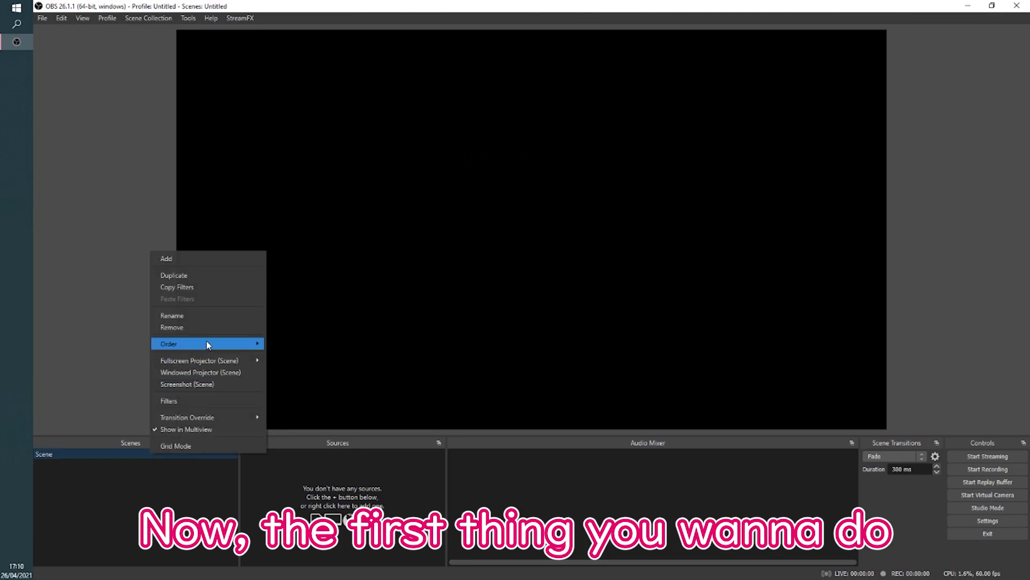
Step: Rename the default scene in the Scenes panel to 'Thumbnail'
{"action": "left_click", "coordinate": [208, 316]}
{"action": "type", "text": "T"}
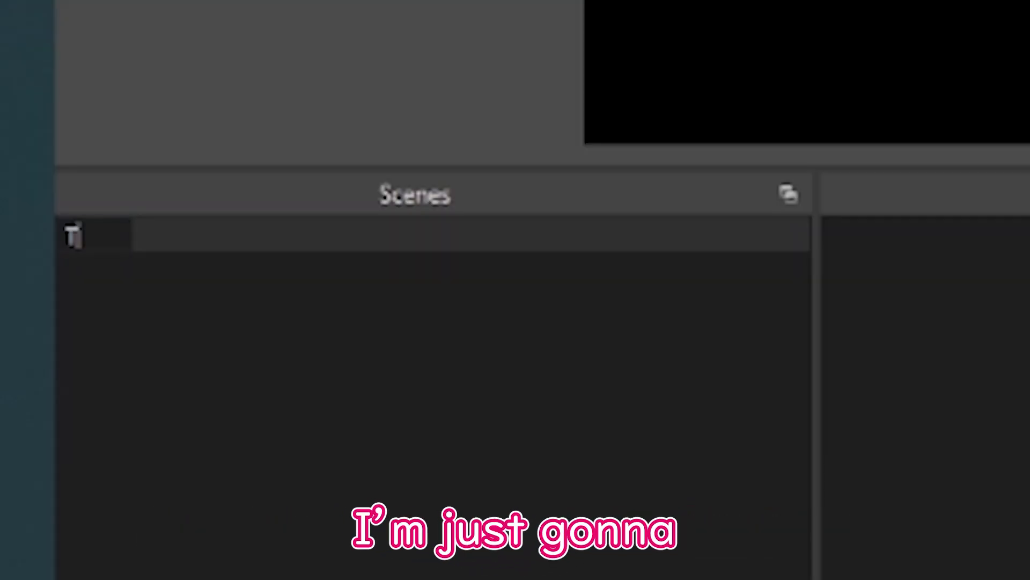
{"action": "type", "text": "humbnail"}
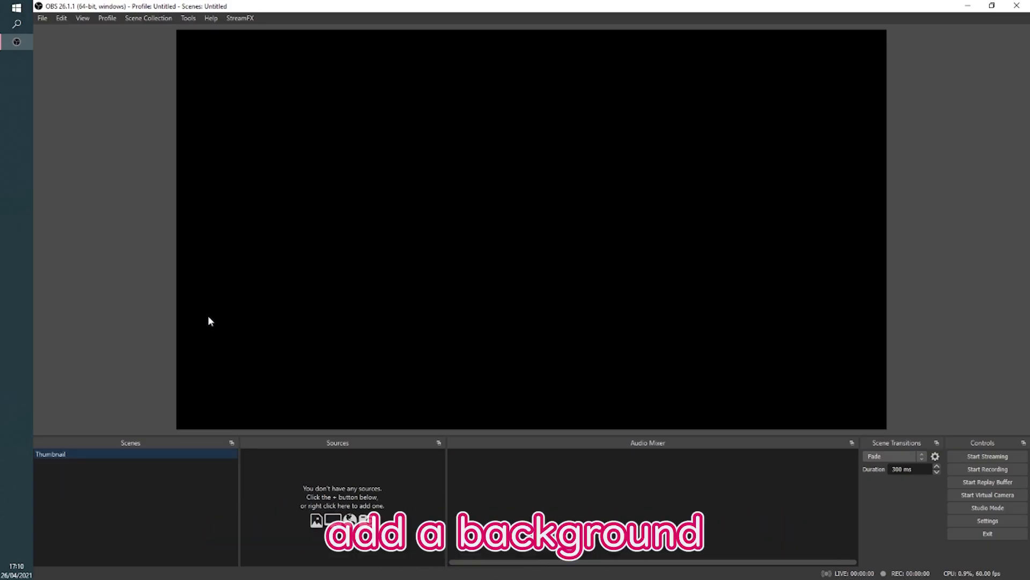
Step: Add a light grey colour source, then drop BG.webm on top to fill the canvas
{"action": "right_click", "coordinate": [284, 457]}
{"action": "mouse_move", "coordinate": [336, 465]}
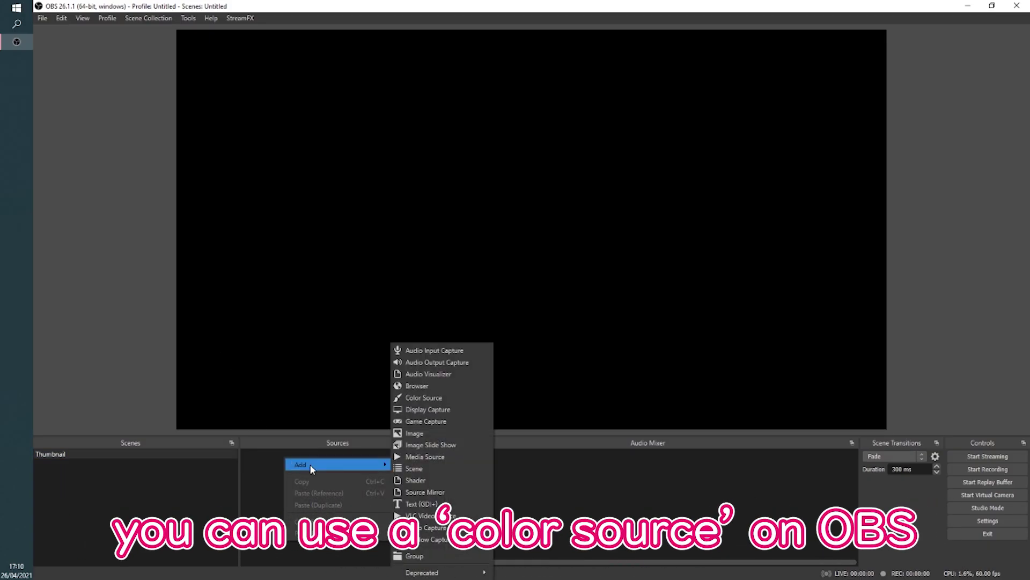
{"action": "left_click", "coordinate": [453, 395]}
{"action": "left_click", "coordinate": [564, 369]}
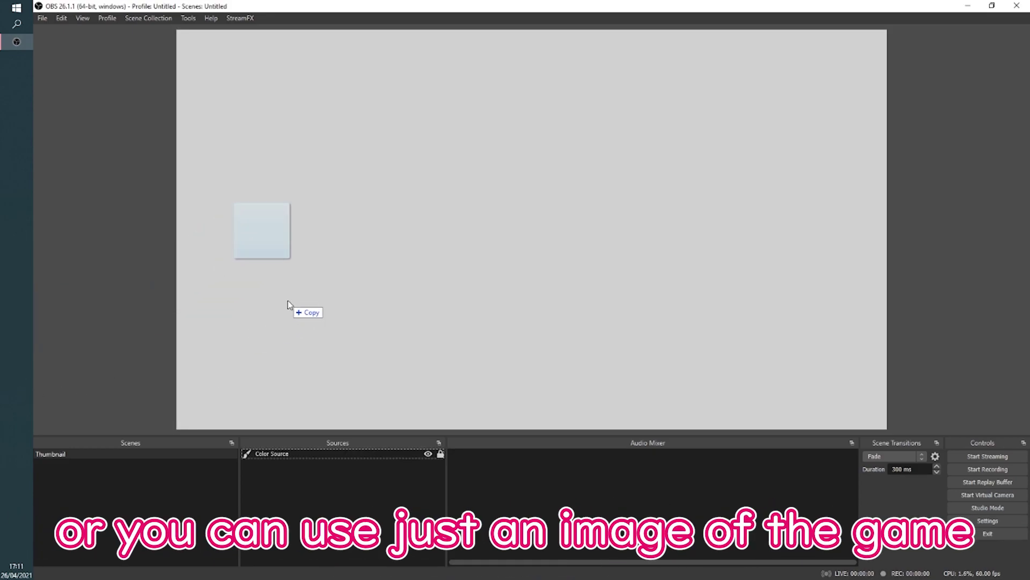
{"action": "left_click_drag", "start_coordinate": [176, 374], "coordinate": [287, 300]}
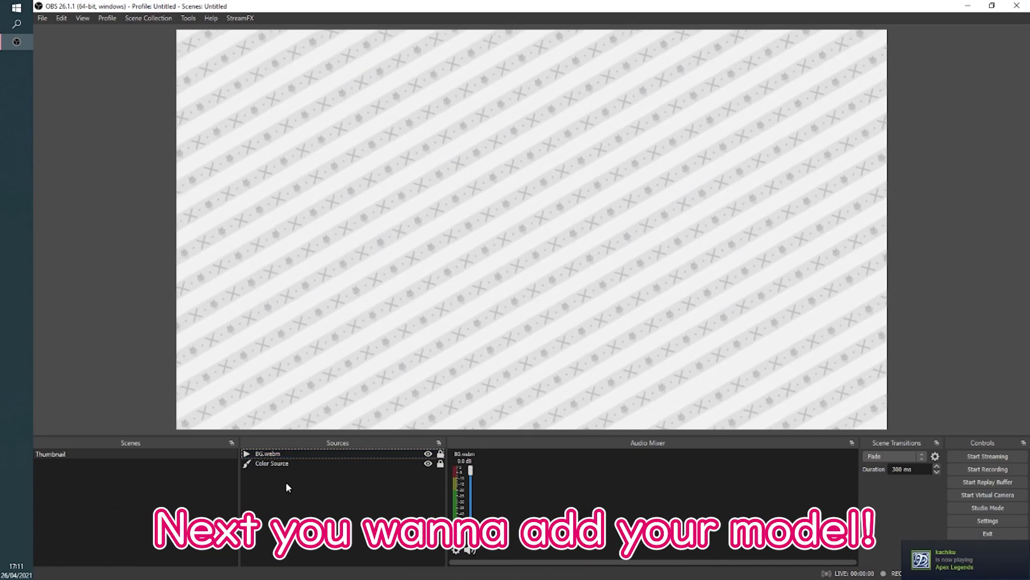
Step: Add a 'Vtube Studio' game capture of the [VTube Studio.exe] VTube Studio window
{"action": "right_click", "coordinate": [287, 483]}
{"action": "mouse_move", "coordinate": [274, 429]}
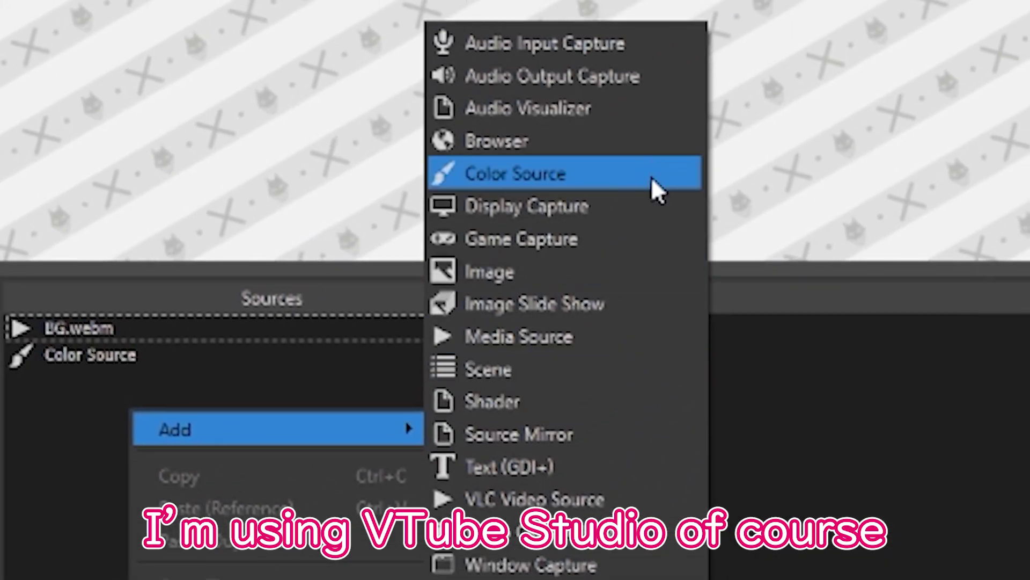
{"action": "left_click", "coordinate": [749, 58]}
{"action": "type", "text": "V"}
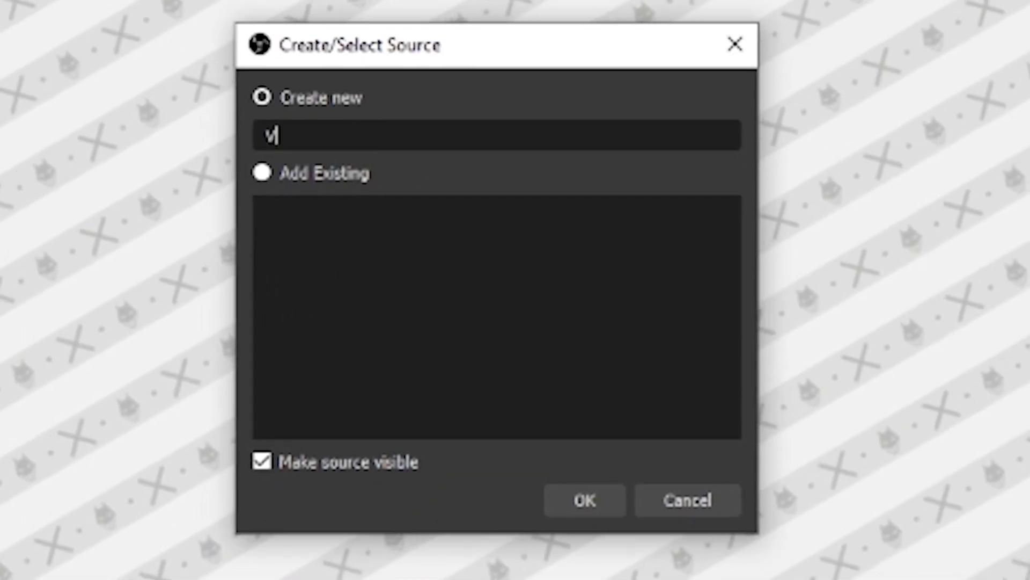
{"action": "type", "text": "tube Stud"}
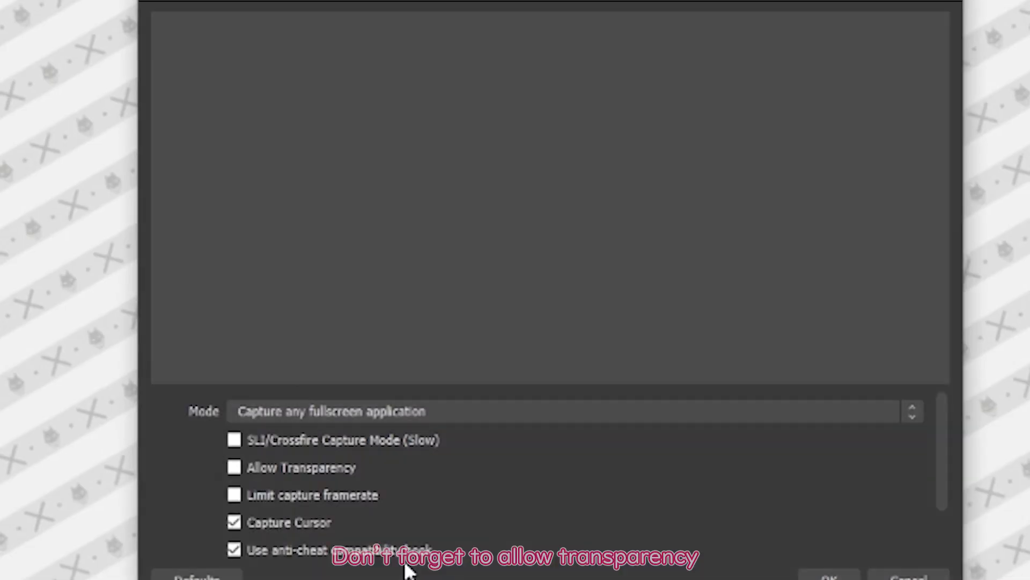
{"action": "left_click", "coordinate": [425, 406]}
{"action": "left_click", "coordinate": [407, 445]}
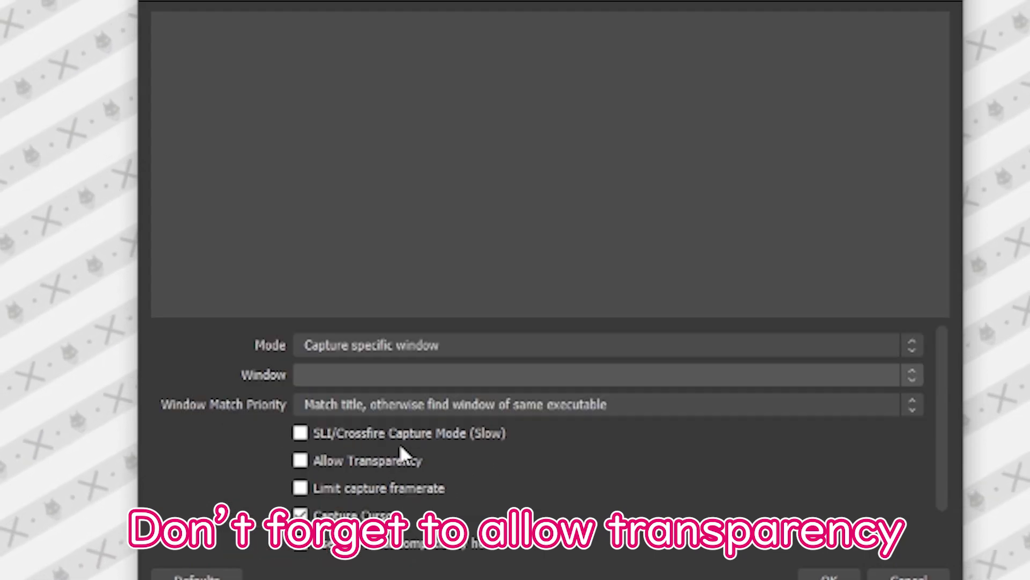
{"action": "left_click", "coordinate": [379, 375]}
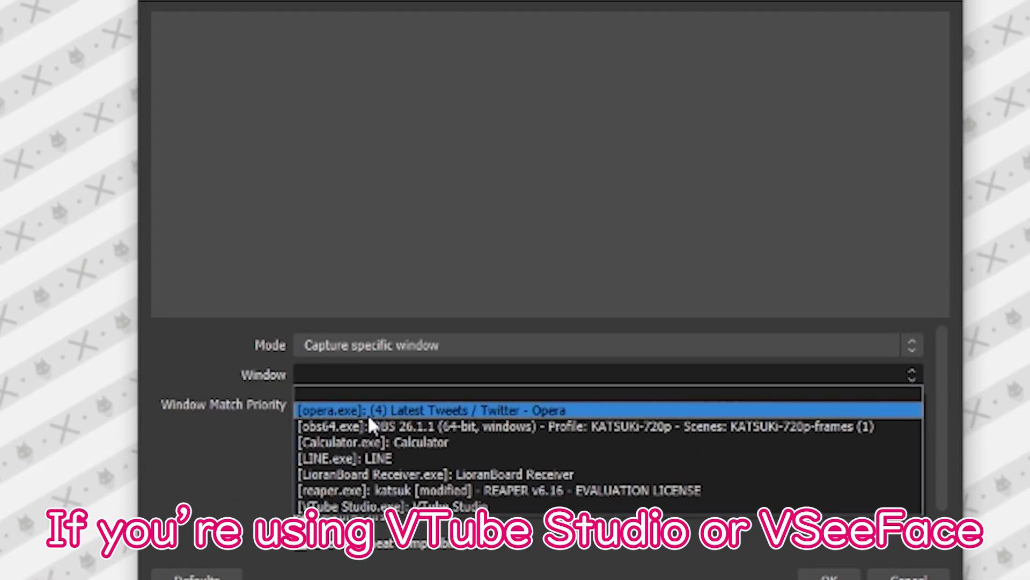
{"action": "left_click", "coordinate": [363, 506]}
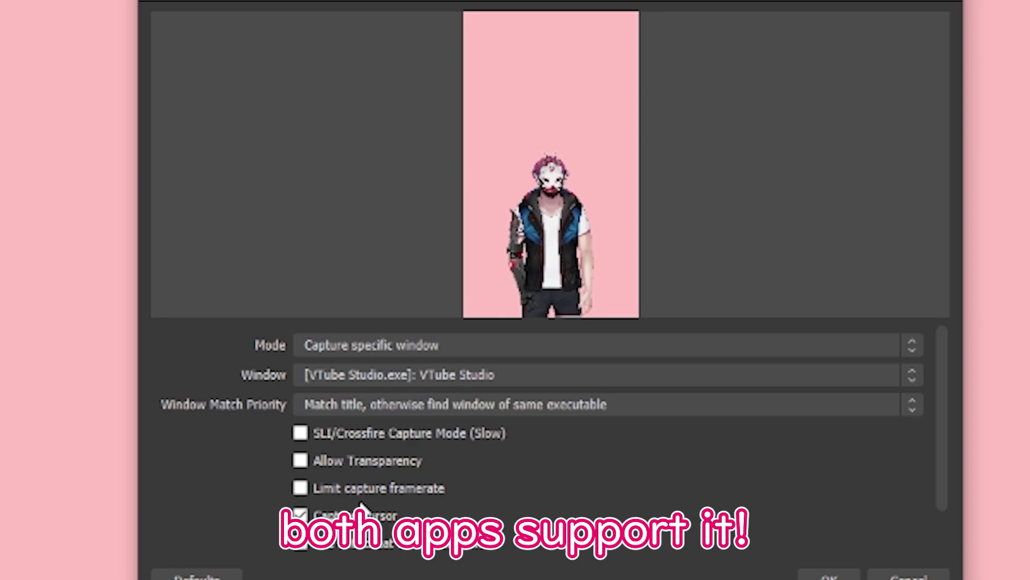
Step: Allow transparency on the avatar capture and enlarge it in the bottom-right corner
{"action": "left_click", "coordinate": [345, 465]}
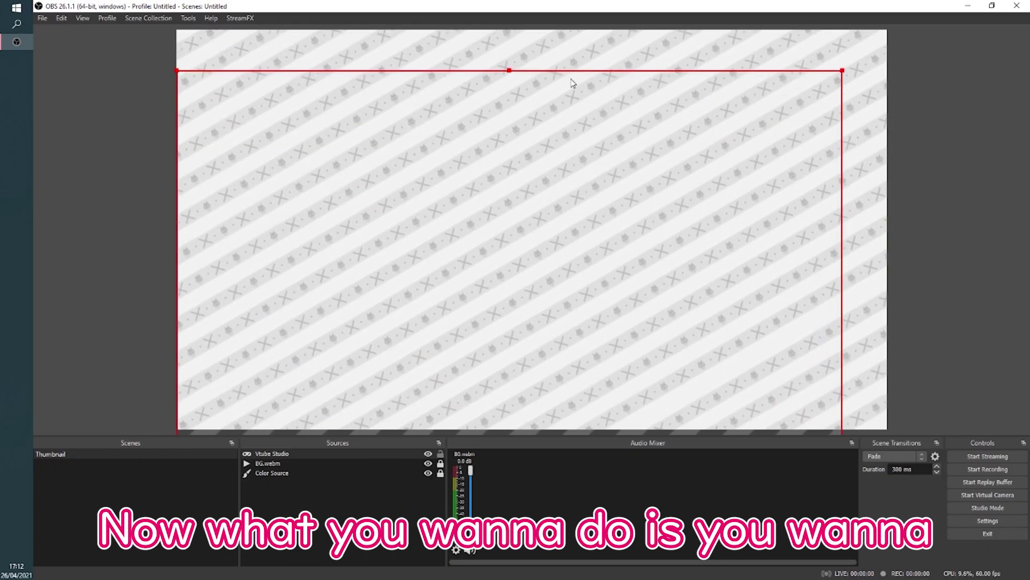
{"action": "mouse_move", "coordinate": [572, 83]}
{"action": "left_mouse_down"}
{"action": "mouse_move", "coordinate": [597, 272]}
{"action": "mouse_move", "coordinate": [620, 254]}
{"action": "left_mouse_up"}
{"action": "mouse_move", "coordinate": [430, 200]}
{"action": "left_mouse_down"}
{"action": "mouse_move", "coordinate": [367, 200]}
{"action": "mouse_move", "coordinate": [339, 172]}
{"action": "mouse_move", "coordinate": [230, 179]}
{"action": "left_mouse_up"}
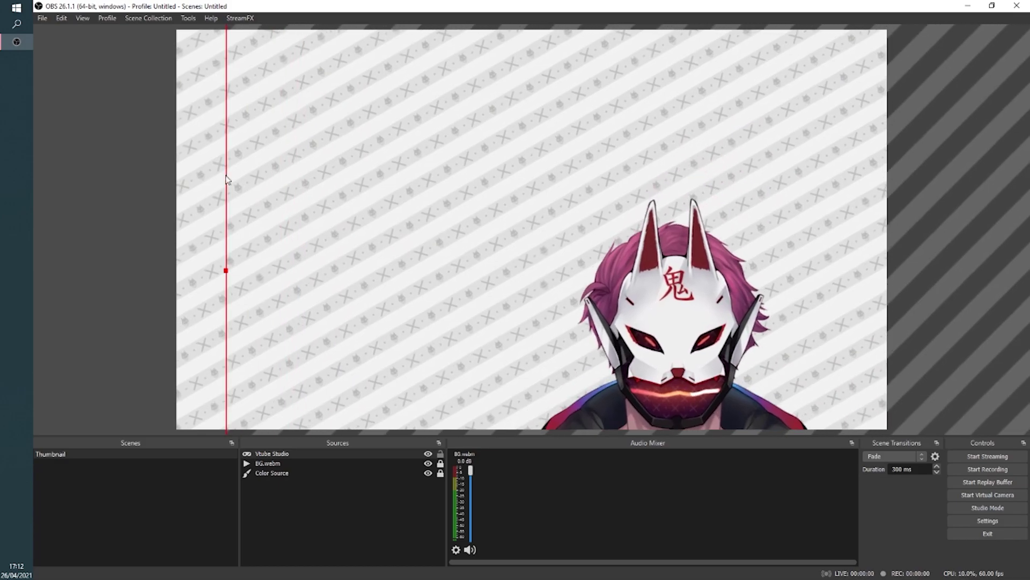
{"action": "mouse_move", "coordinate": [543, 275]}
{"action": "left_mouse_down"}
{"action": "mouse_move", "coordinate": [596, 198]}
{"action": "mouse_move", "coordinate": [614, 145]}
{"action": "mouse_move", "coordinate": [591, 135]}
{"action": "left_mouse_up"}
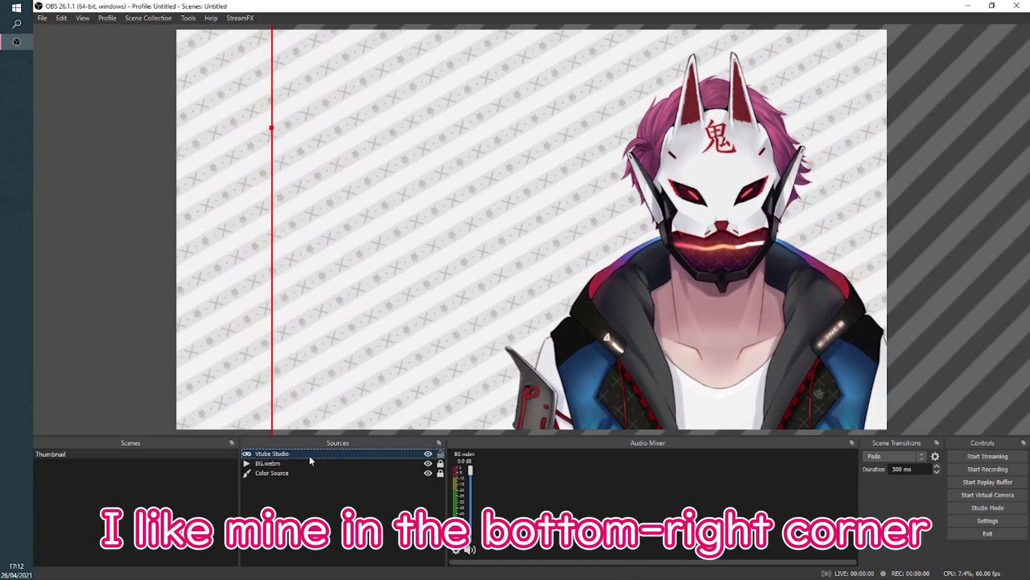
Step: Tilt the avatar slightly by raising its rotation in Edit Transform
{"action": "right_click", "coordinate": [309, 455]}
{"action": "mouse_move", "coordinate": [375, 340]}
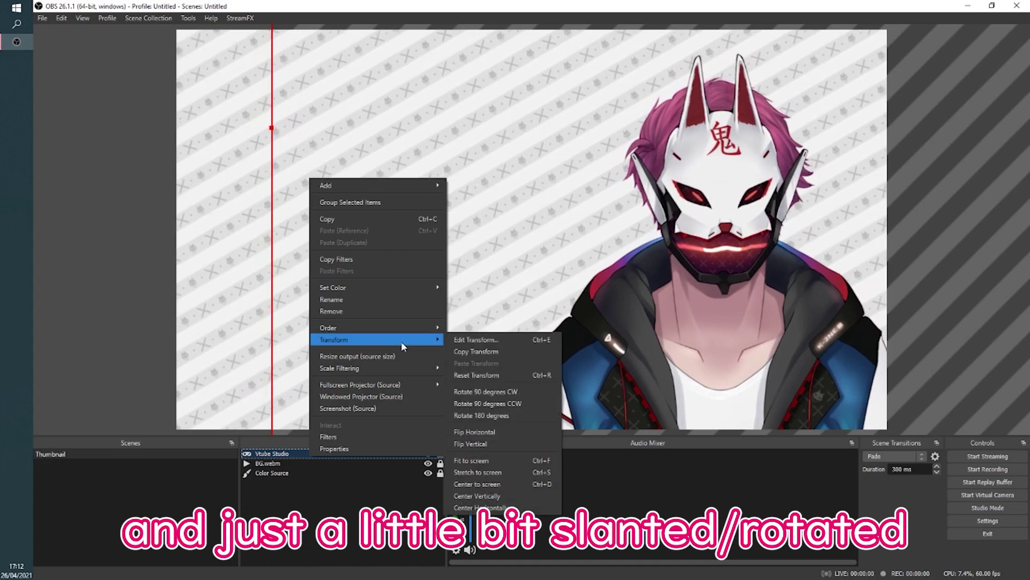
{"action": "left_click", "coordinate": [467, 340]}
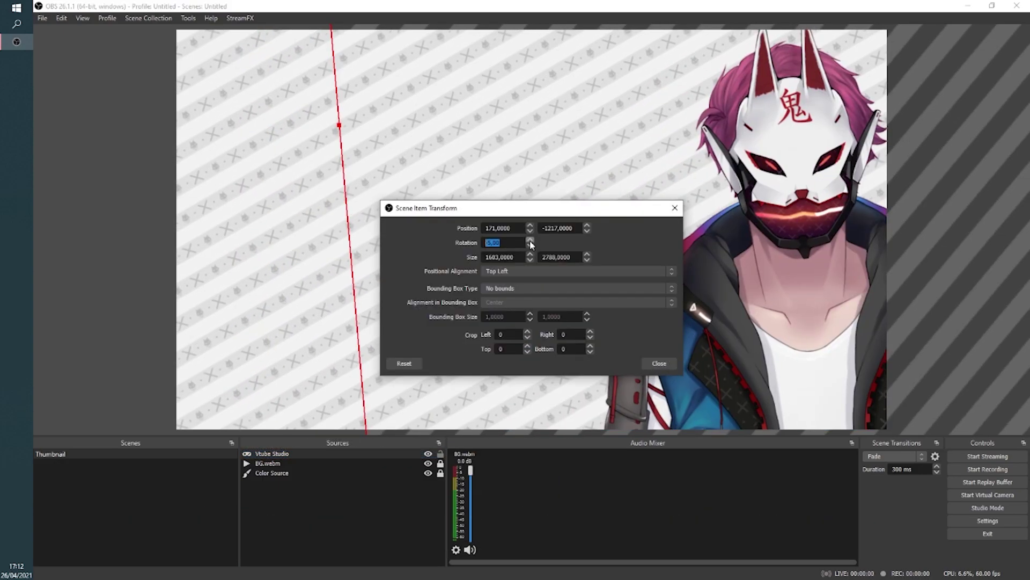
{"action": "left_click", "coordinate": [661, 361]}
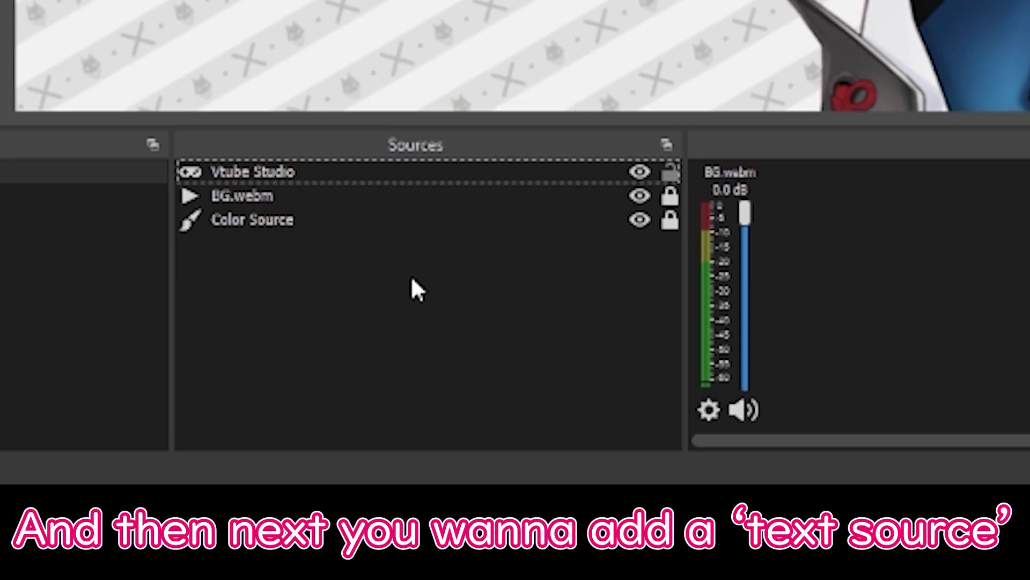
Step: Add a 'Title' text source reading 'Playing Games!!'
{"action": "right_click", "coordinate": [324, 495]}
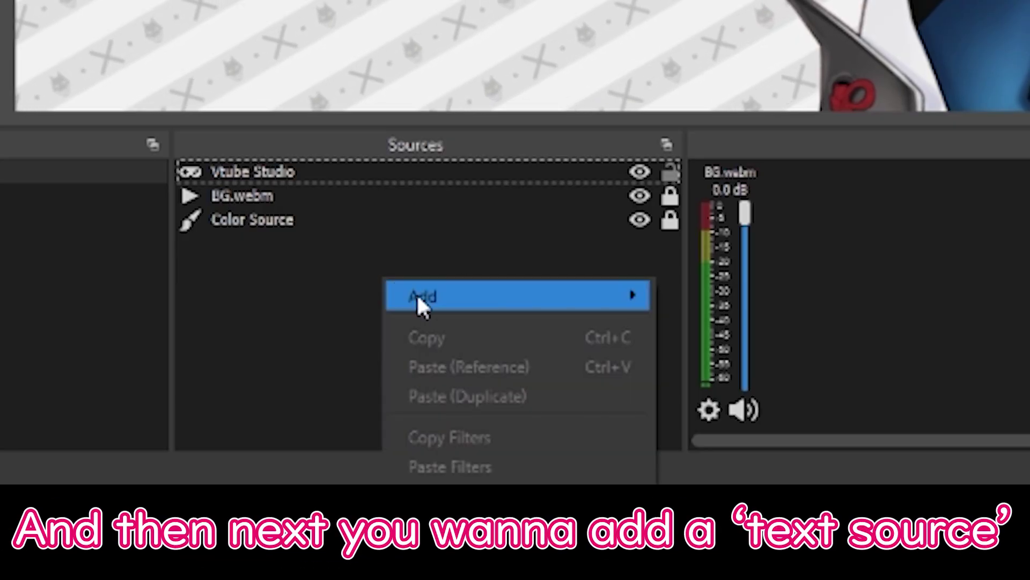
{"action": "mouse_move", "coordinate": [515, 295]}
{"action": "left_click", "coordinate": [677, 293]}
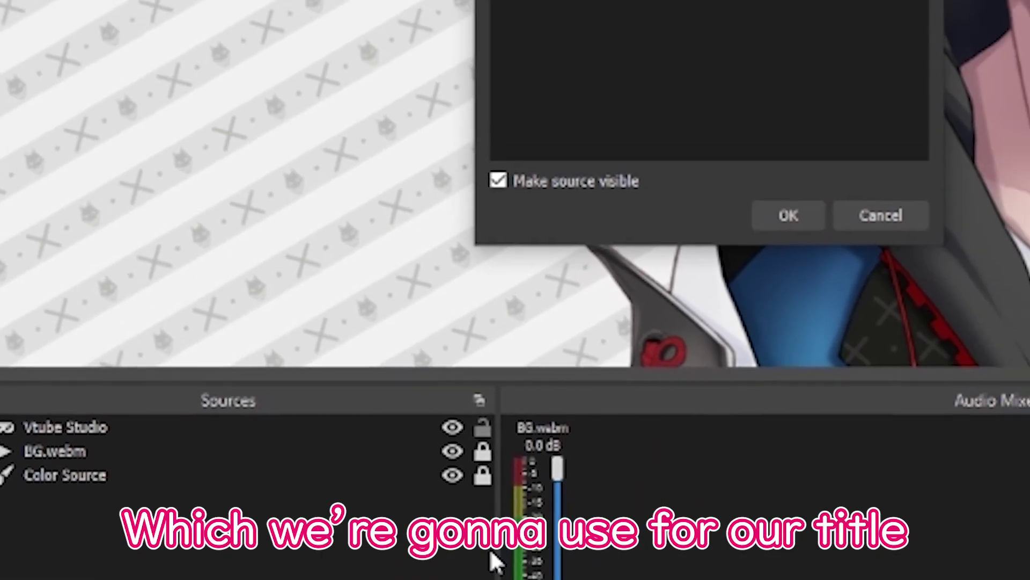
{"action": "type", "text": "Title"}
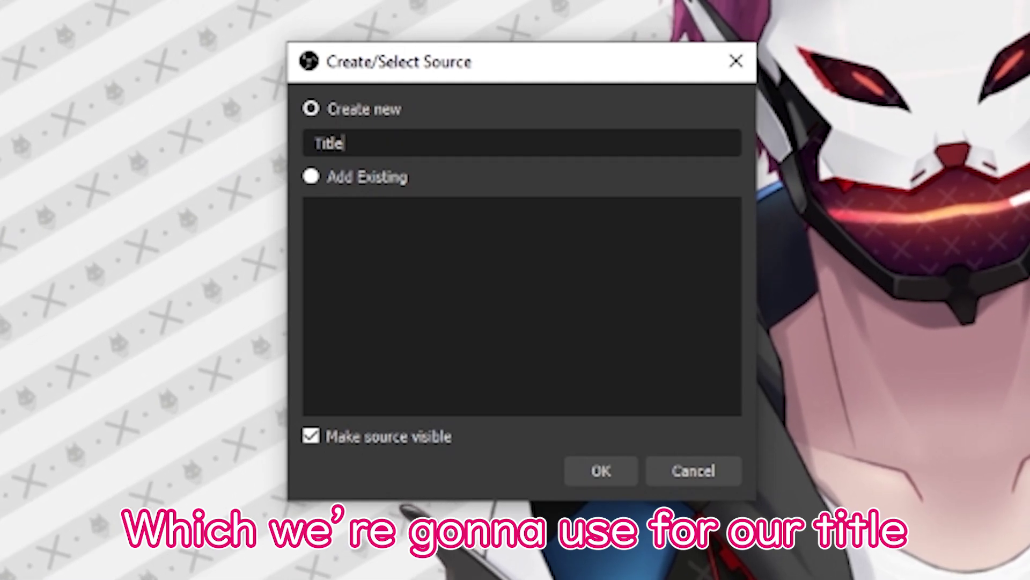
{"action": "key", "text": "Return"}
{"action": "type", "text": "Playin"}
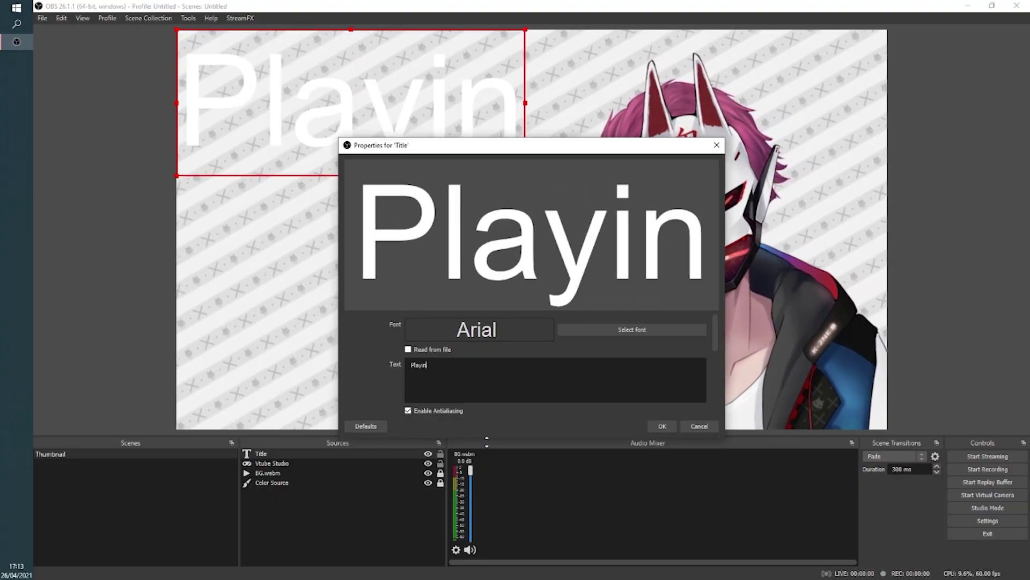
{"action": "type", "text": "g"}
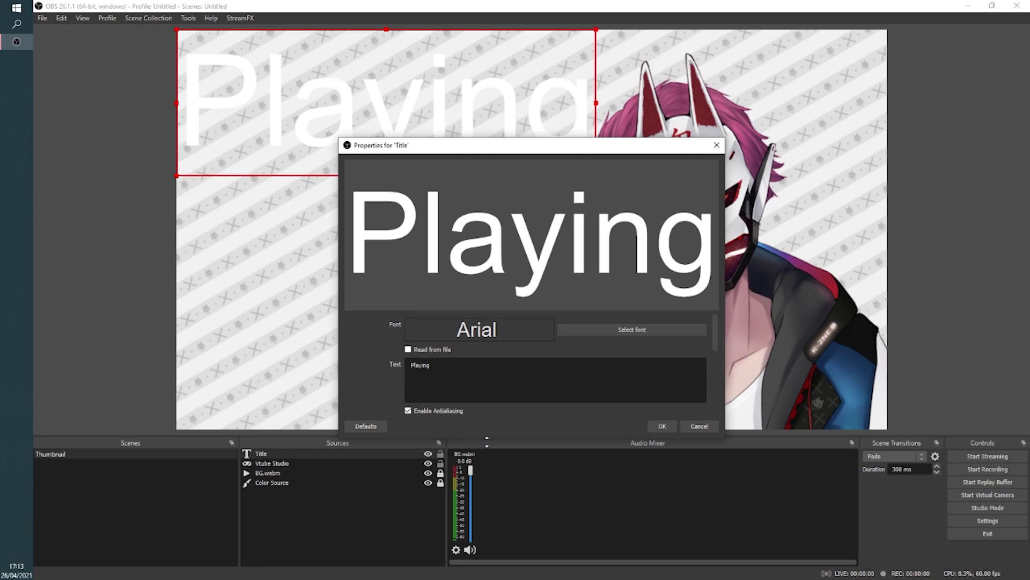
{"action": "key", "text": "Return"}
{"action": "type", "text": "ames"}
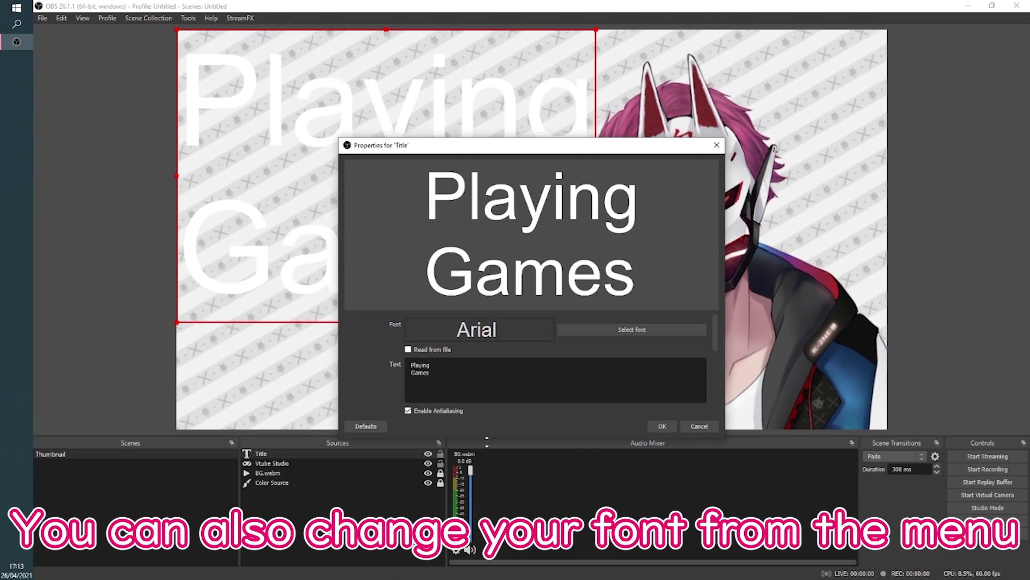
{"action": "type", "text": "!!"}
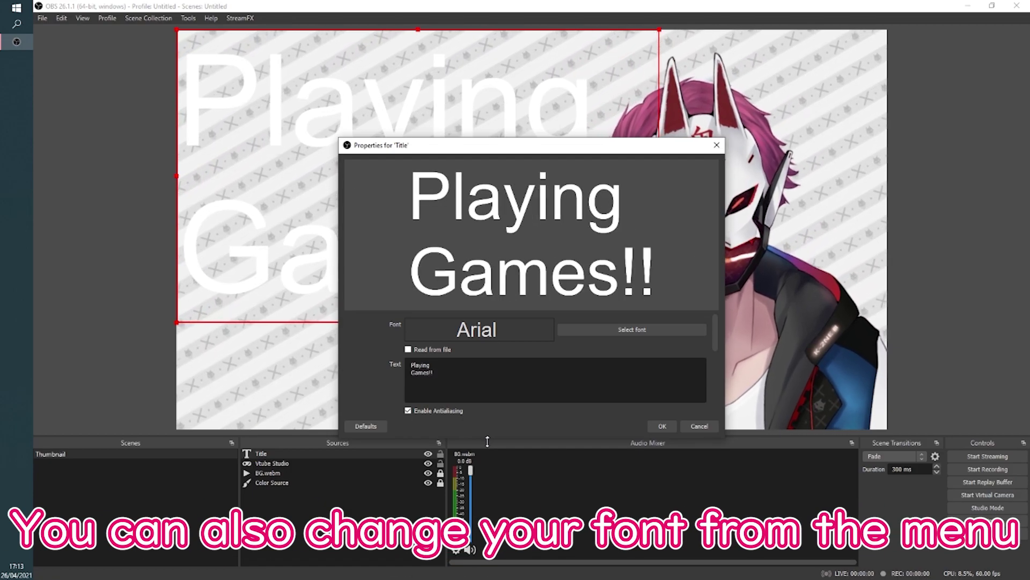
Step: Set the title text font to Acier DisplaySolid
{"action": "left_click_drag", "start_coordinate": [618, 147], "coordinate": [851, 94]}
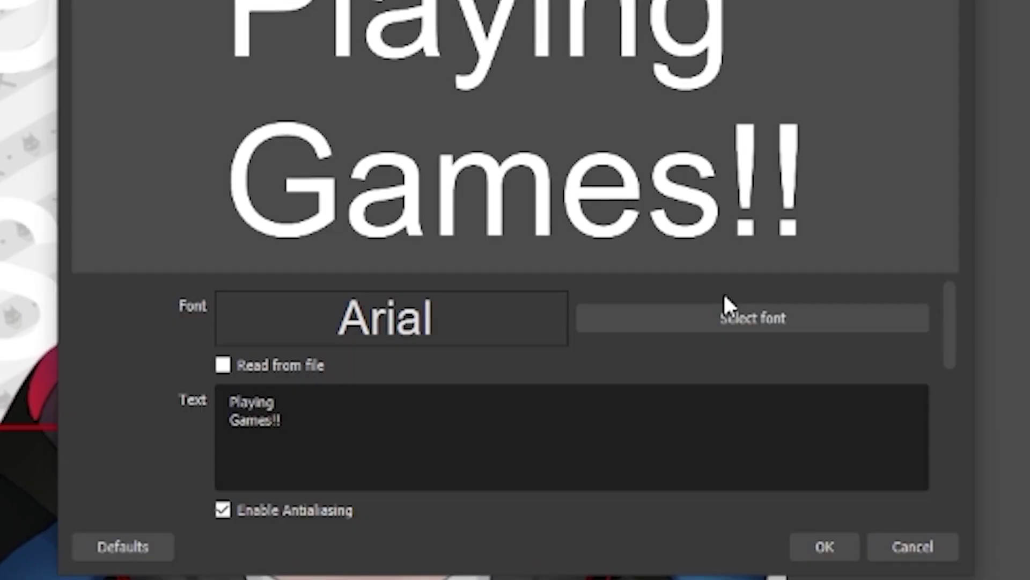
{"action": "left_click", "coordinate": [725, 299]}
{"action": "type", "text": "Acier"}
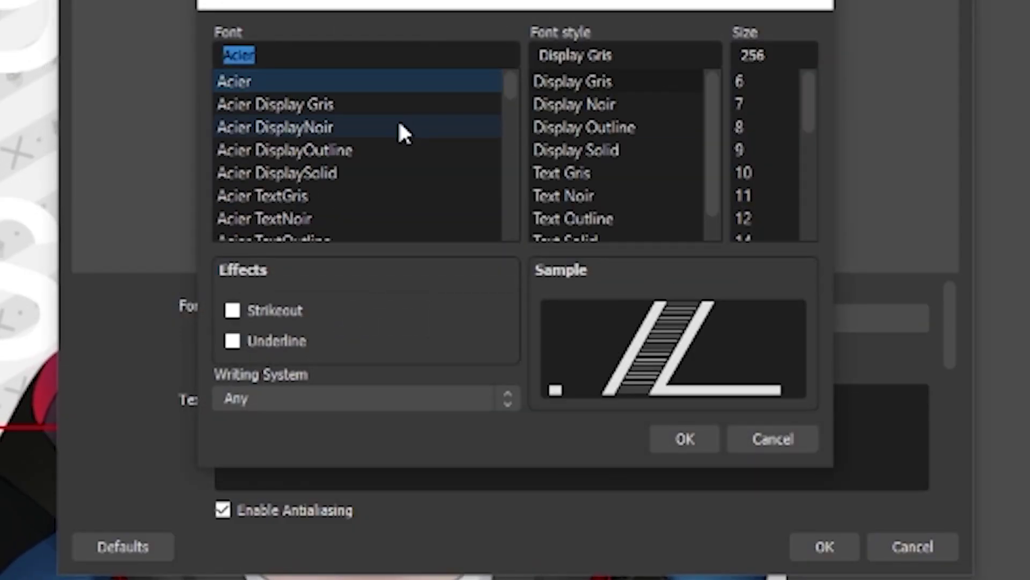
{"action": "left_click", "coordinate": [384, 173]}
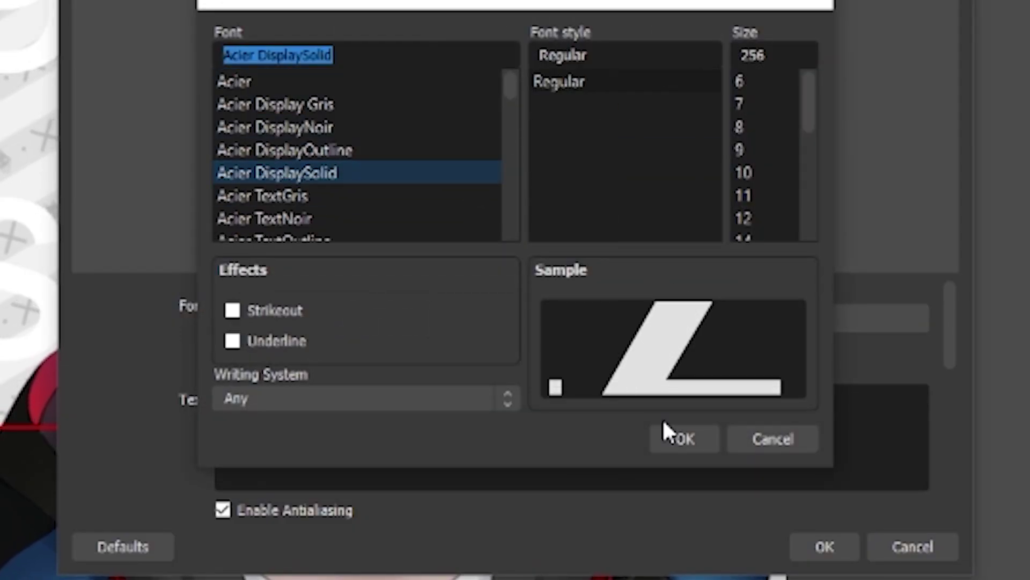
{"action": "left_click", "coordinate": [693, 437]}
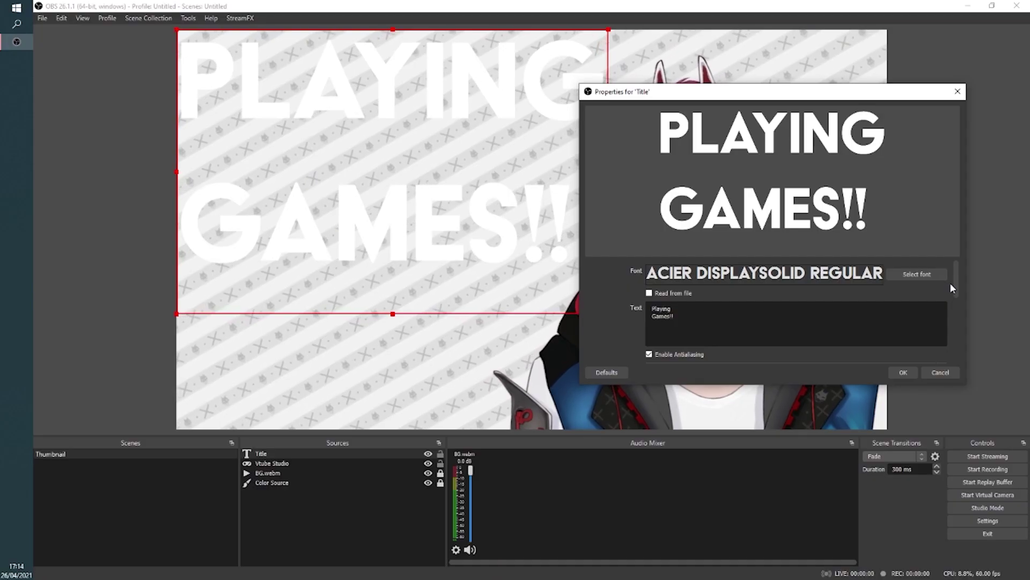
{"action": "scroll", "coordinate": [950, 283], "scroll_direction": "down", "scroll_amount": 2}
{"action": "scroll", "coordinate": [953, 286], "scroll_direction": "down", "scroll_amount": 1}
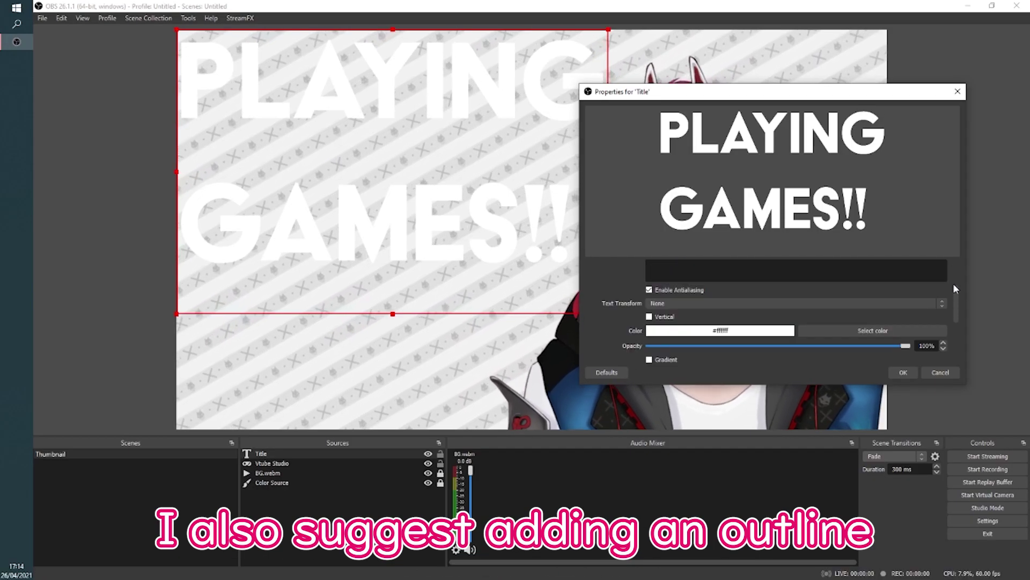
{"action": "scroll", "coordinate": [954, 286], "scroll_direction": "down", "scroll_amount": 1}
{"action": "scroll", "coordinate": [953, 289], "scroll_direction": "down", "scroll_amount": 1}
{"action": "scroll", "coordinate": [954, 289], "scroll_direction": "down", "scroll_amount": 1}
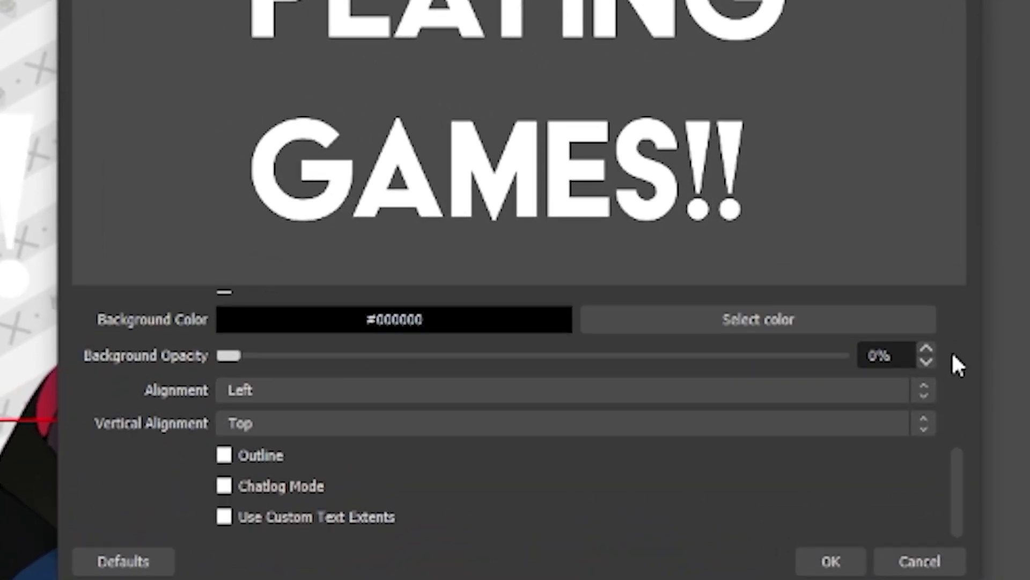
Step: Give the title text a thicker light-blue outline and close its properties
{"action": "left_click", "coordinate": [224, 455]}
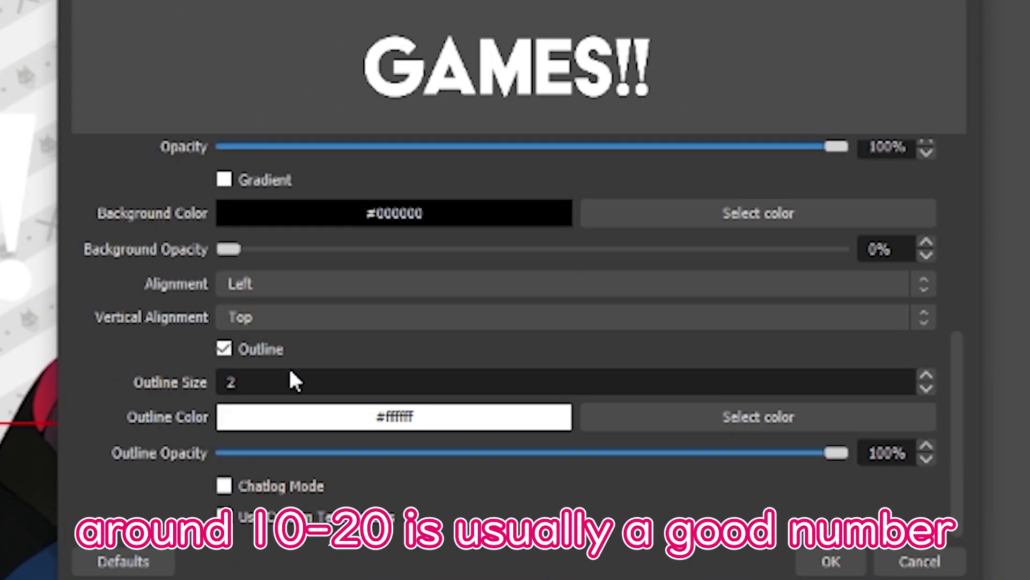
{"action": "left_click", "coordinate": [923, 374]}
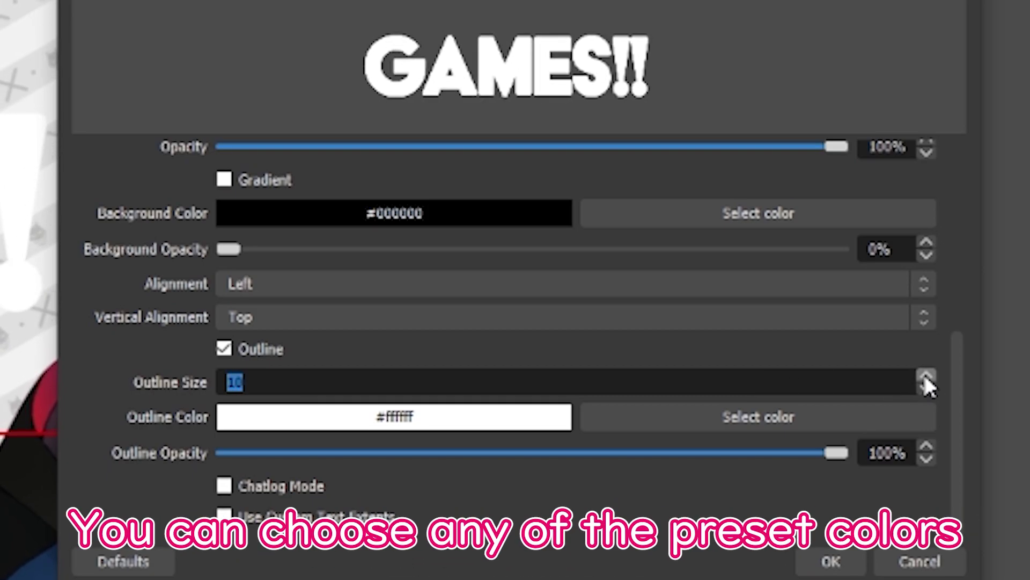
{"action": "left_click", "coordinate": [726, 414]}
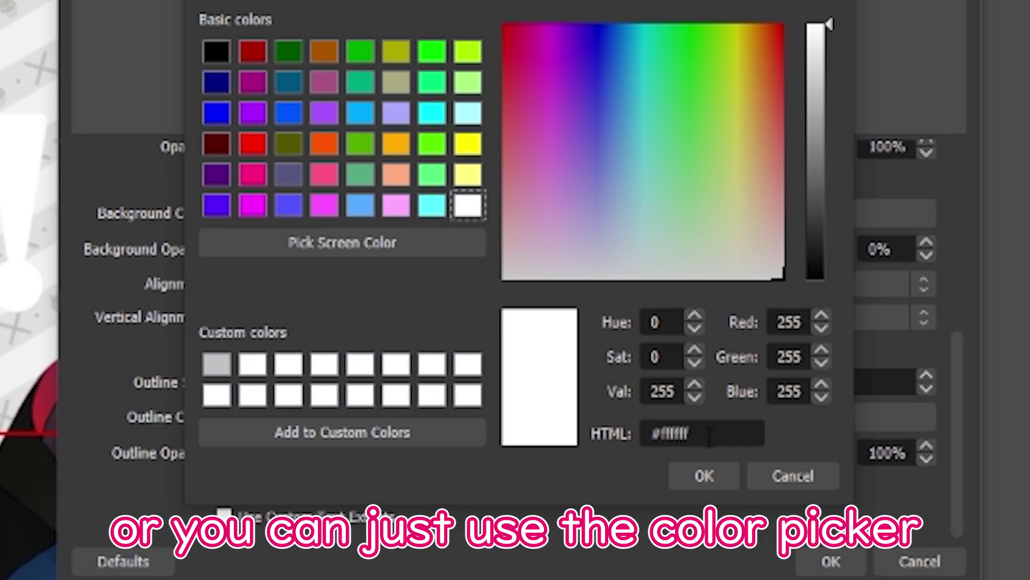
{"action": "left_click", "coordinate": [662, 433]}
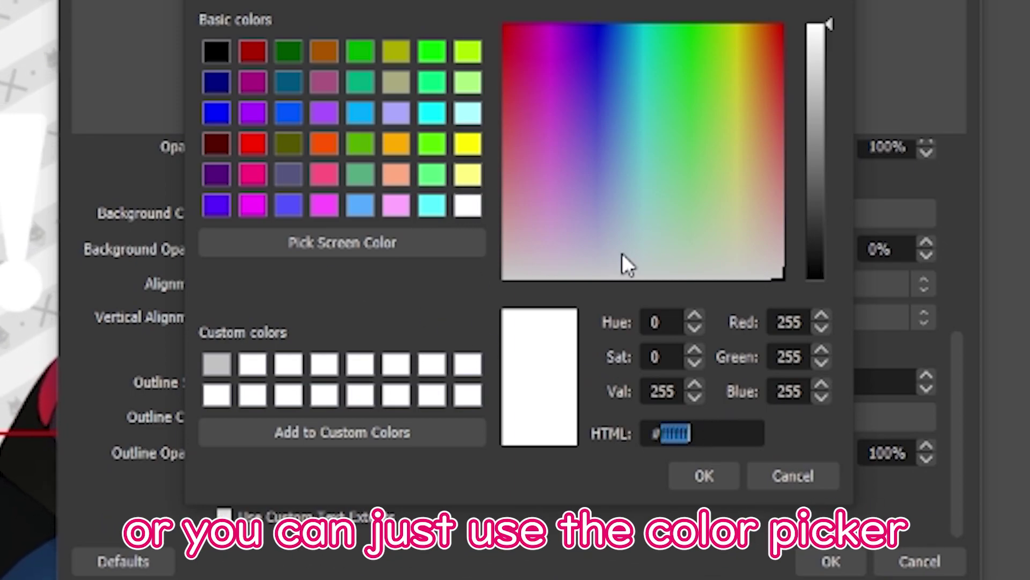
{"action": "left_click_drag", "start_coordinate": [622, 255], "coordinate": [629, 125]}
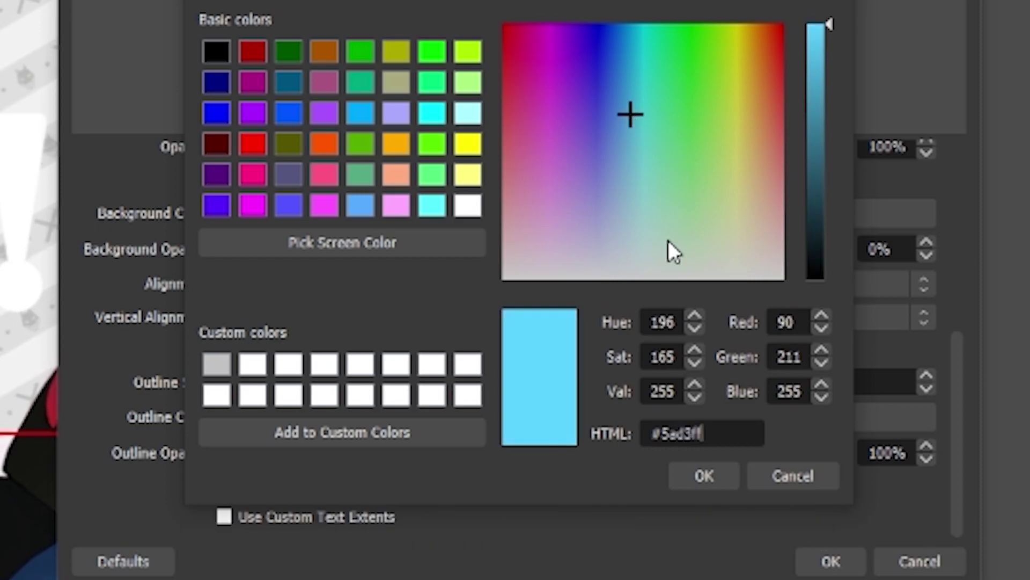
{"action": "left_click", "coordinate": [692, 477]}
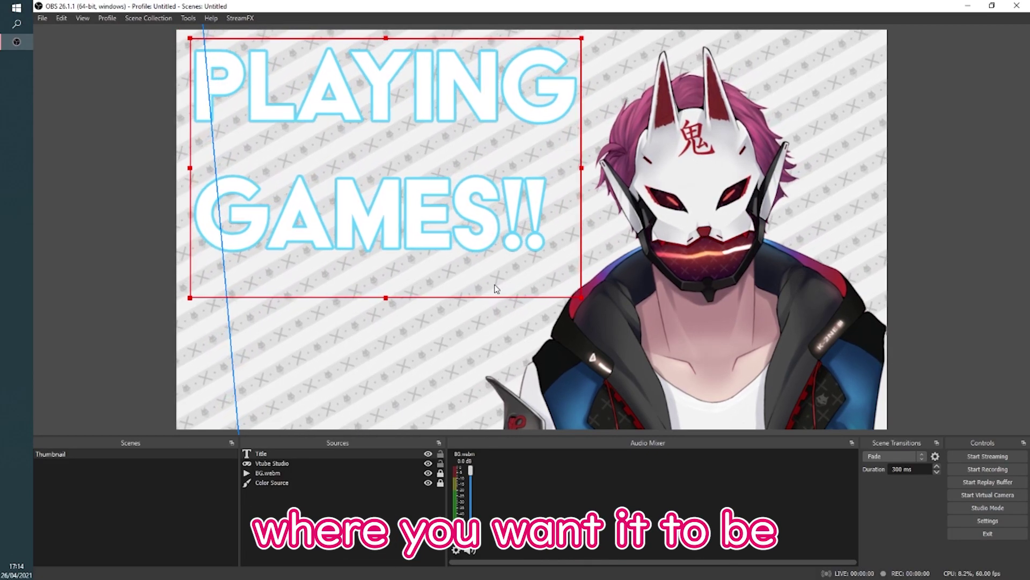
{"action": "left_click", "coordinate": [494, 287]}
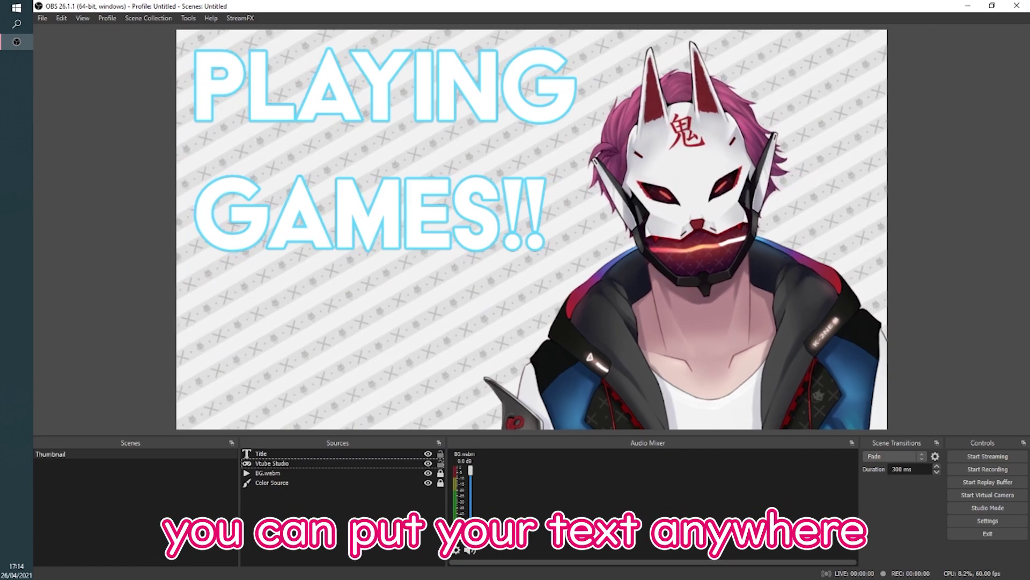
Step: Add a 'twitch' text source reading 'twitch.tv/katsuki_d' at the bottom-left
{"action": "right_click", "coordinate": [297, 503]}
{"action": "mouse_move", "coordinate": [347, 429]}
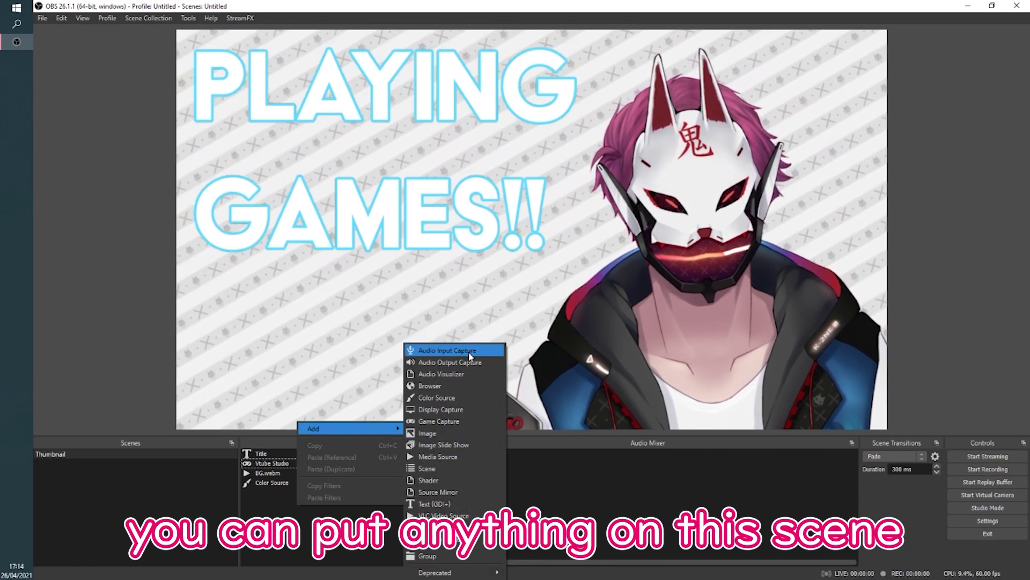
{"action": "left_click", "coordinate": [446, 505]}
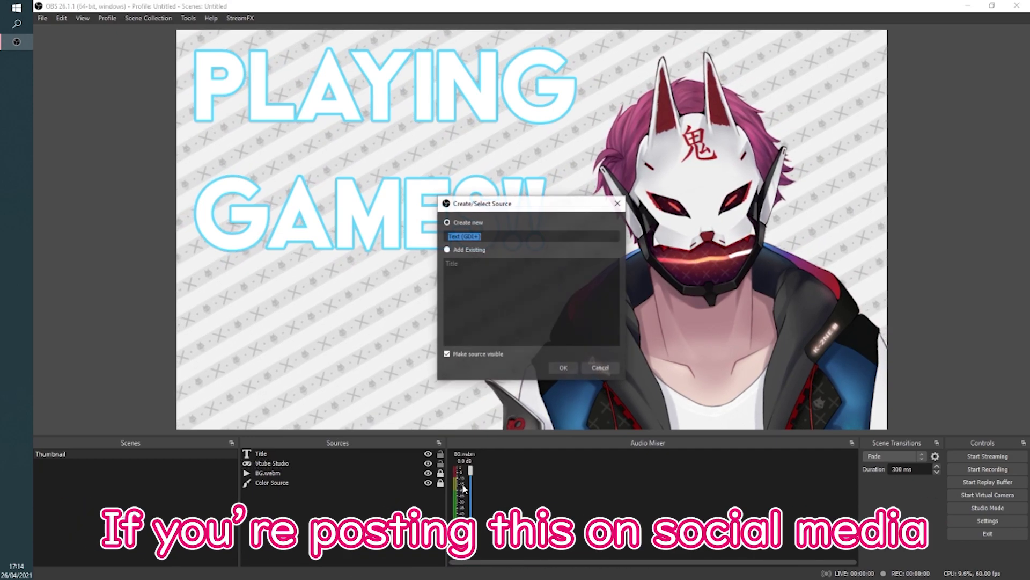
{"action": "type", "text": "twitch"}
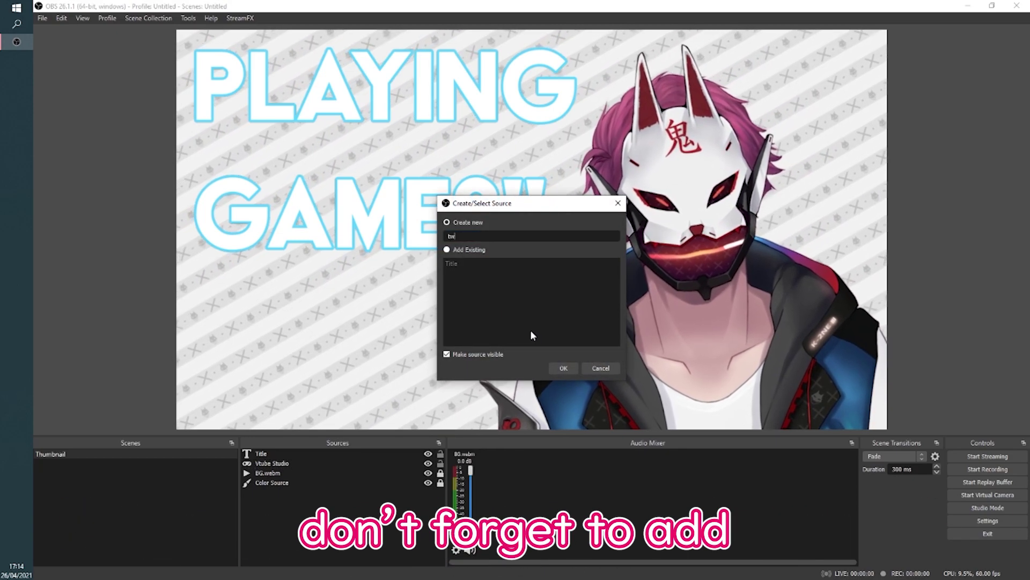
{"action": "key", "text": "Return"}
{"action": "left_click", "coordinate": [521, 369]}
{"action": "type", "text": "twitch.tv/k"}
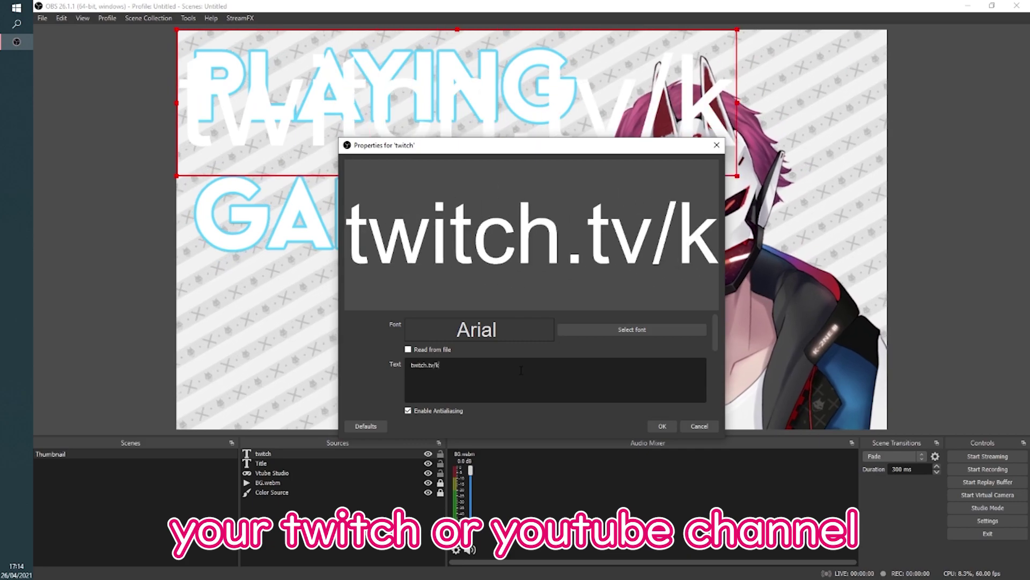
{"action": "type", "text": "atsuki_d"}
{"action": "left_click", "coordinate": [662, 425]}
{"action": "mouse_move", "coordinate": [600, 129]}
{"action": "left_mouse_down"}
{"action": "mouse_move", "coordinate": [601, 390]}
{"action": "mouse_move", "coordinate": [617, 375]}
{"action": "left_mouse_up"}
Step: Change the twitch text colour to dark pink
{"action": "double_click", "coordinate": [373, 453]}
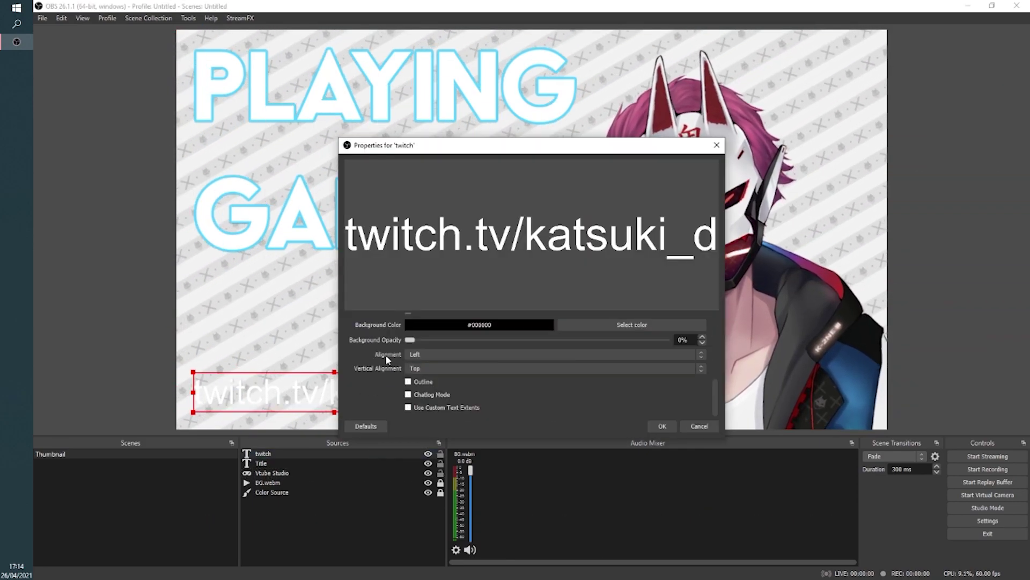
{"action": "left_click", "coordinate": [569, 323]}
{"action": "left_click", "coordinate": [646, 389]}
{"action": "scroll", "coordinate": [570, 354], "scroll_direction": "up", "scroll_amount": 3}
{"action": "left_click_drag", "start_coordinate": [656, 264], "coordinate": [656, 289]}
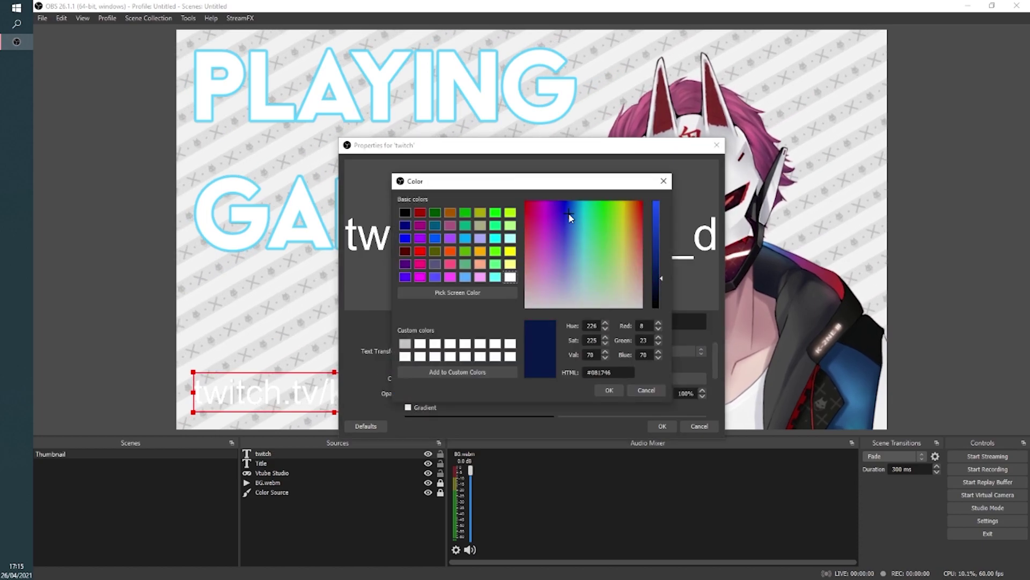
{"action": "left_click", "coordinate": [537, 205]}
{"action": "left_click", "coordinate": [656, 269]}
{"action": "left_click", "coordinate": [536, 263]}
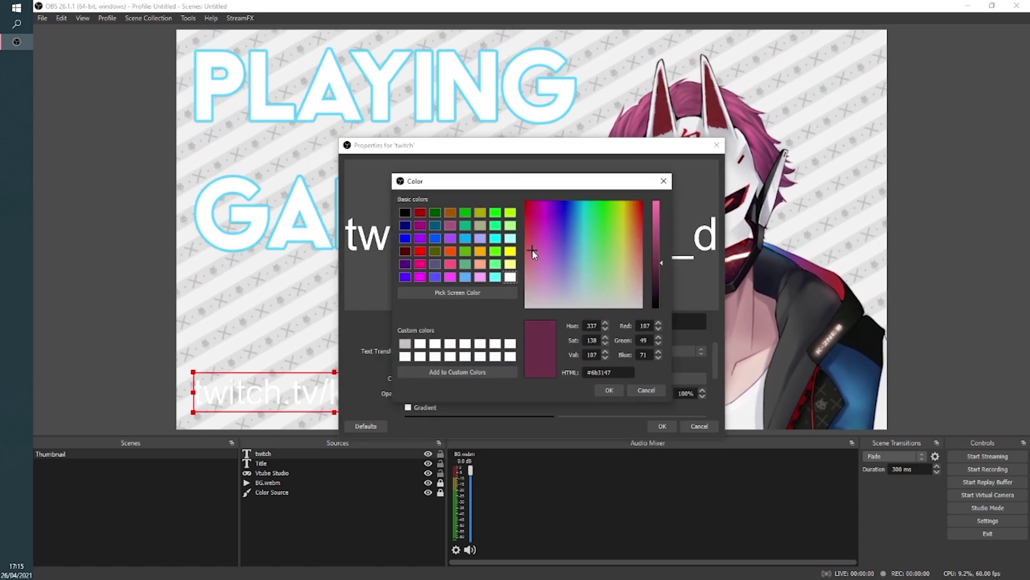
{"action": "left_click", "coordinate": [608, 389]}
Step: Lighten the twitch text colour to pink and keep the change
{"action": "left_click", "coordinate": [574, 382]}
{"action": "left_click", "coordinate": [532, 288]}
{"action": "left_click", "coordinate": [534, 265]}
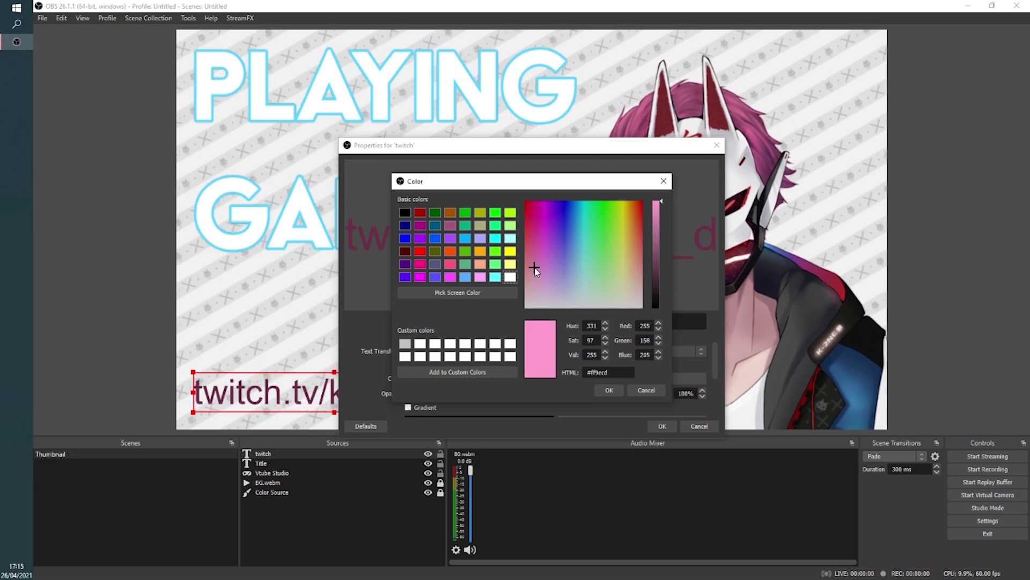
{"action": "left_click", "coordinate": [662, 426]}
{"action": "left_click", "coordinate": [369, 521]}
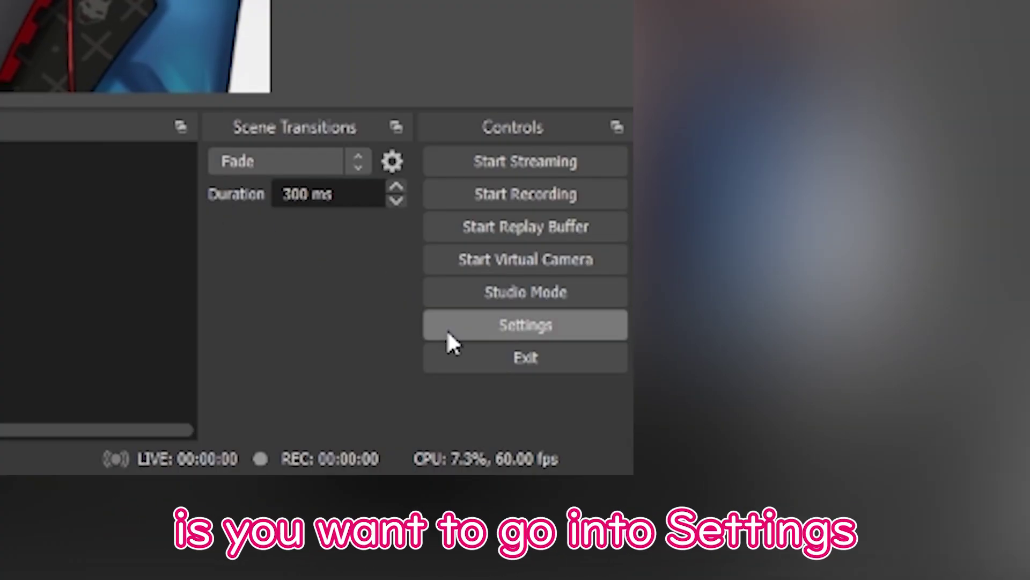
Step: Assign an Alt-based hotkey to Screenshot Output in the Hotkeys settings
{"action": "left_click", "coordinate": [448, 331]}
{"action": "left_click", "coordinate": [103, 148]}
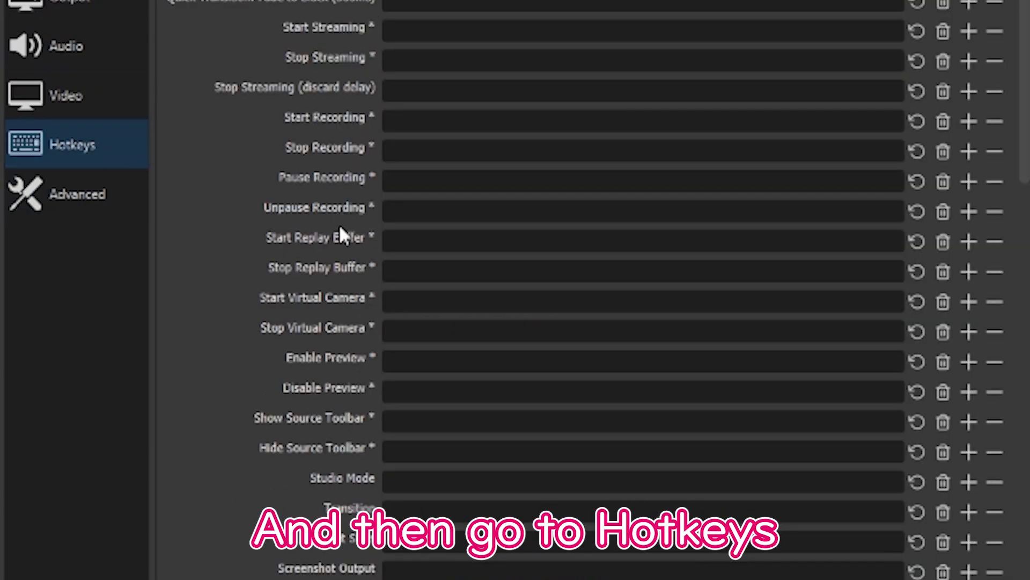
{"action": "scroll", "coordinate": [233, 513], "scroll_direction": "down", "scroll_amount": 2}
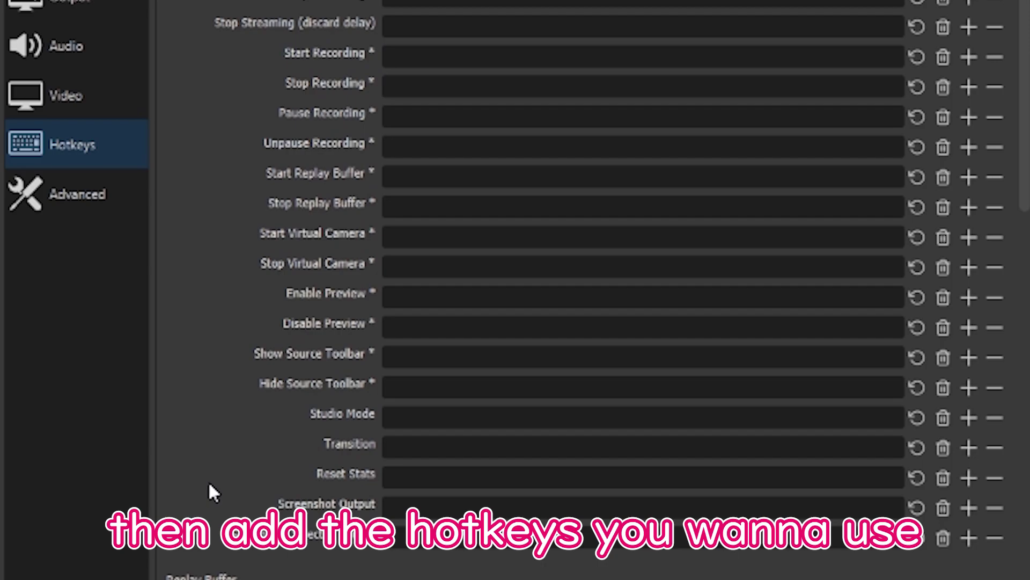
{"action": "scroll", "coordinate": [209, 491], "scroll_direction": "down", "scroll_amount": 2}
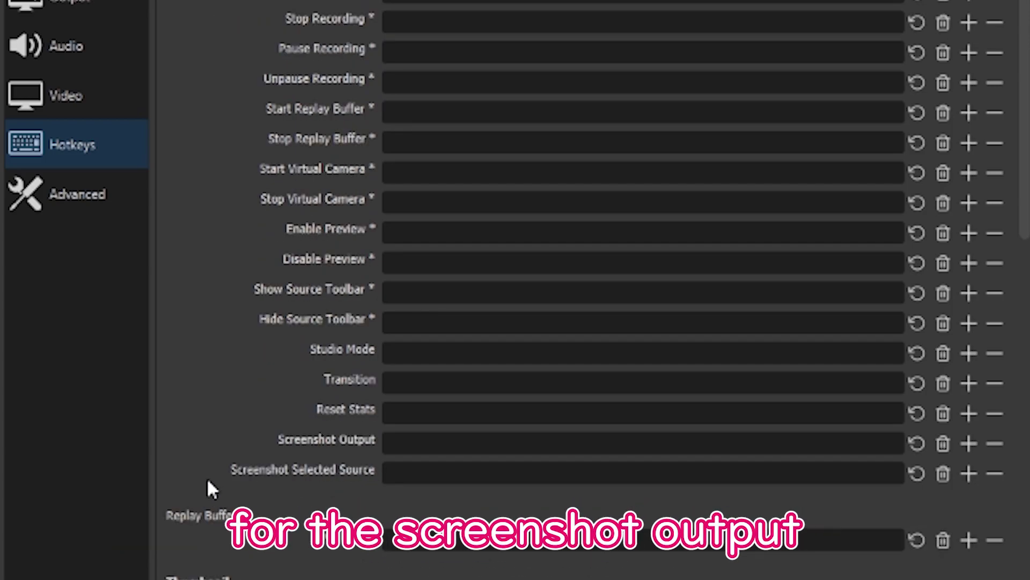
{"action": "left_click", "coordinate": [393, 441]}
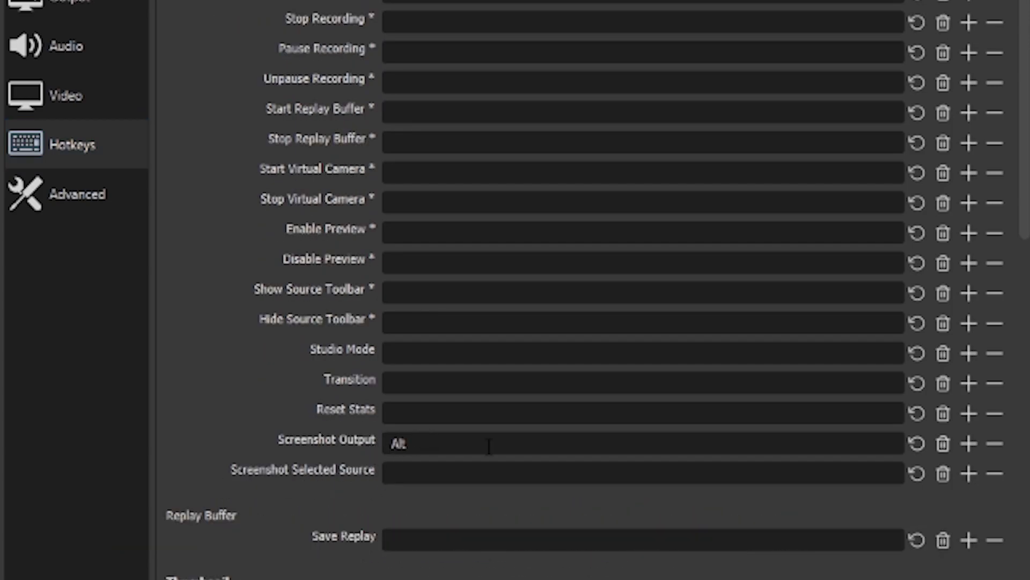